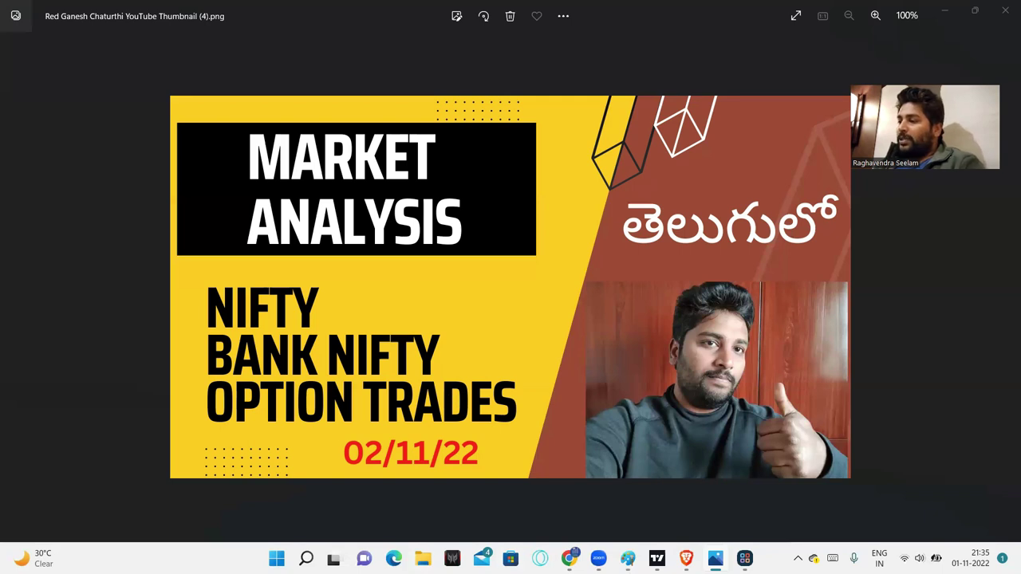
# - Switch the Nifty Bank chart from daily to 1-hour candles and rescale the price axis to fit
pyautogui.click(686, 558)
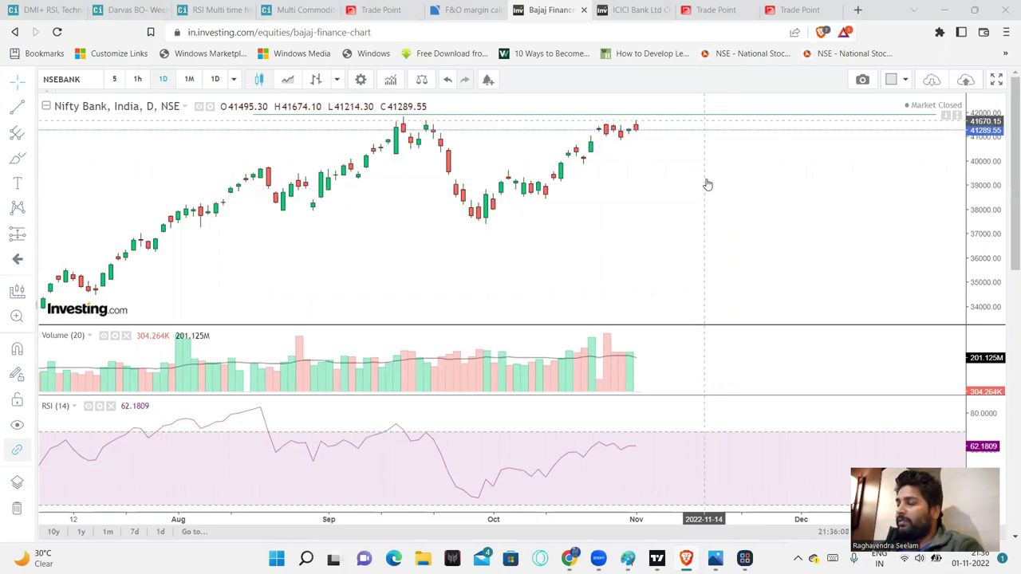
pyautogui.moveTo(736, 242); pyautogui.dragTo(763, 245)
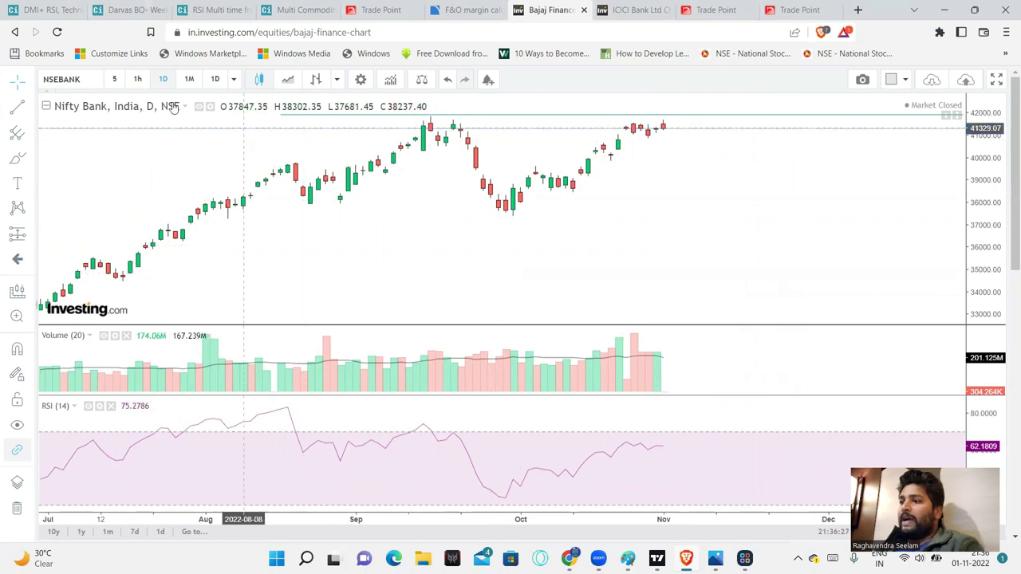
pyautogui.click(139, 82)
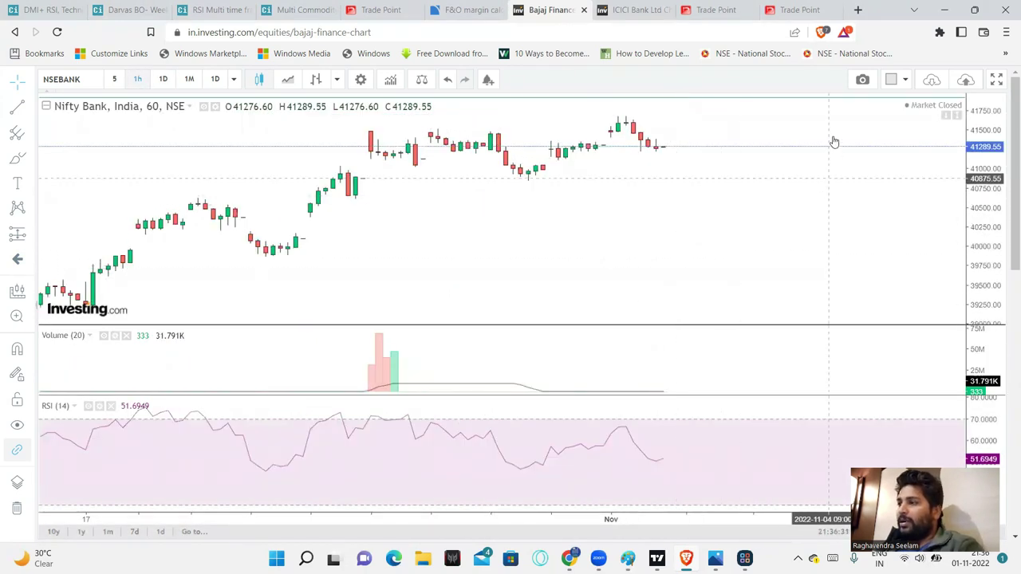
pyautogui.moveTo(986, 203); pyautogui.dragTo(988, 225)
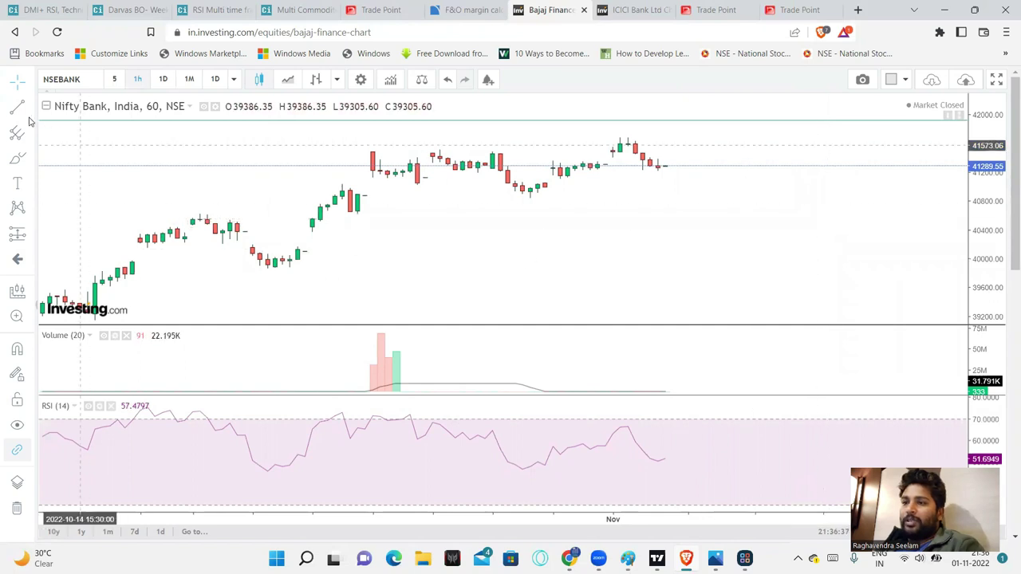
# - Draw a horizontal support line near 40,600, sketch the projected price swings, and circle the RSI dip
pyautogui.click(110, 216)
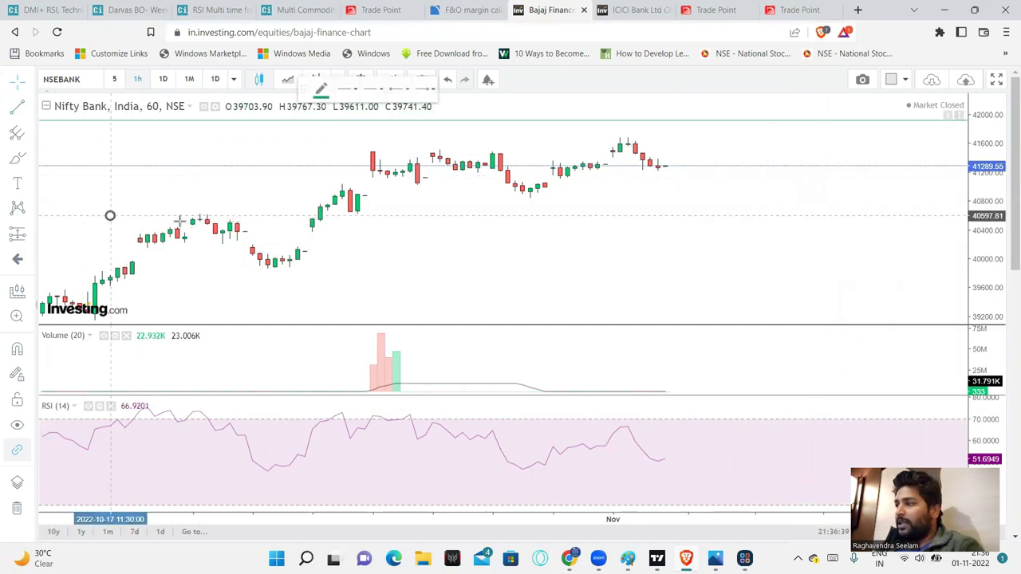
pyautogui.click(930, 215)
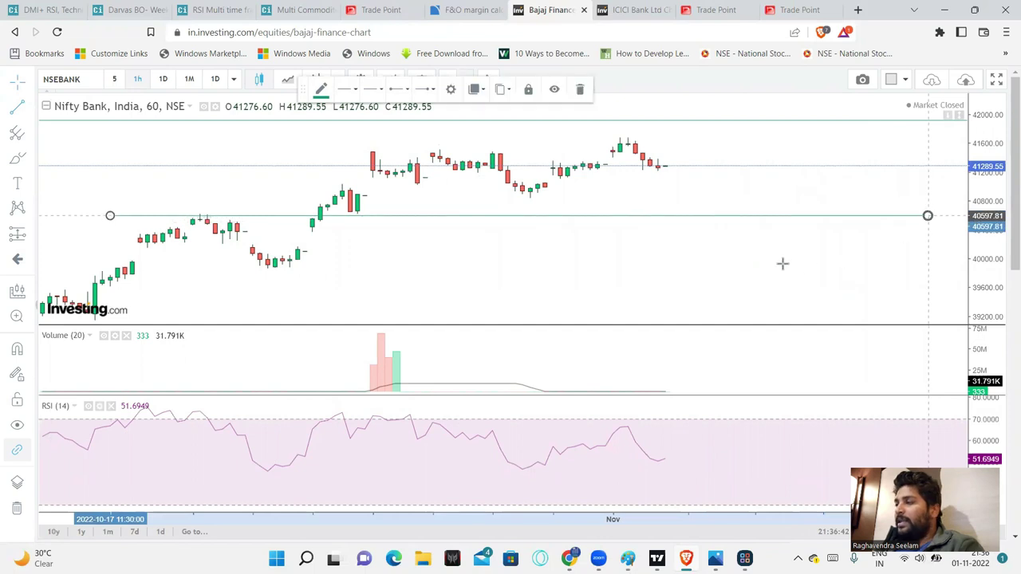
pyautogui.click(738, 306)
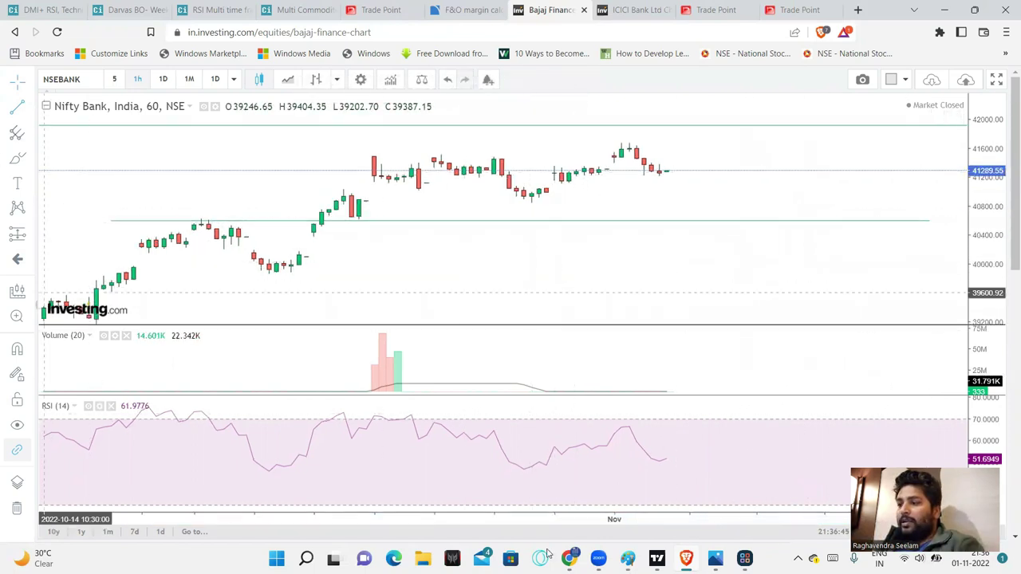
pyautogui.moveTo(665, 217)
pyautogui.mouseDown()
pyautogui.moveTo(746, 161)
pyautogui.moveTo(816, 199)
pyautogui.moveTo(902, 165)
pyautogui.moveTo(899, 201)
pyautogui.mouseUp()
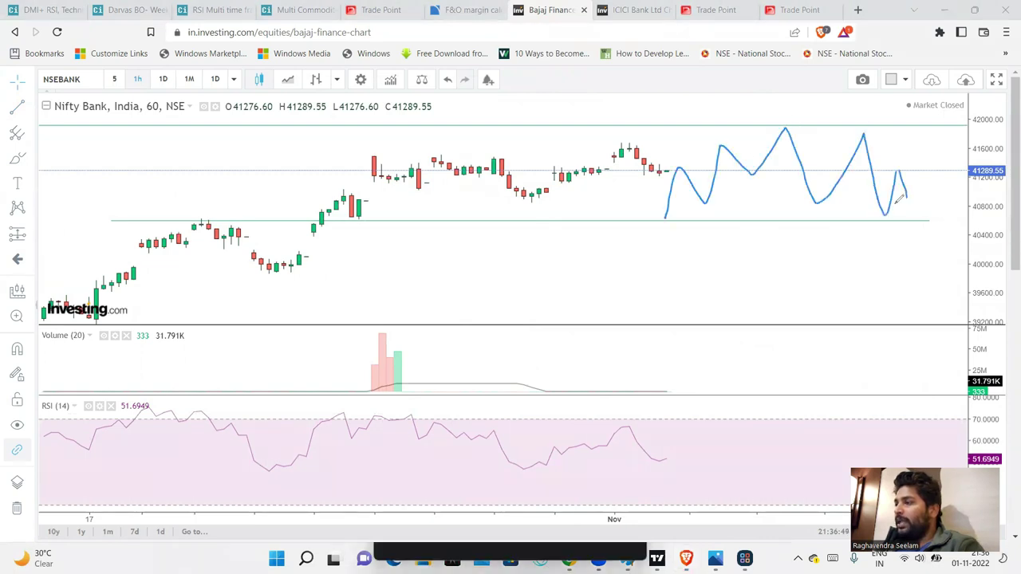
pyautogui.moveTo(674, 435)
pyautogui.mouseDown()
pyautogui.moveTo(516, 447)
pyautogui.moveTo(526, 472)
pyautogui.moveTo(673, 444)
pyautogui.mouseUp()
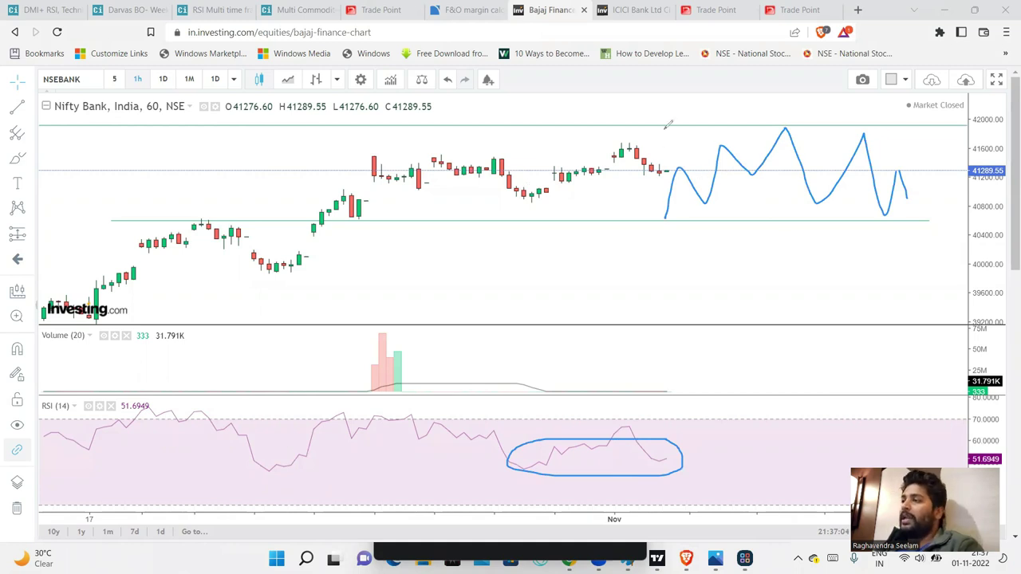
# - Clear the Nifty Bank brush notes, then switch to the Nifty 50 daily chart and zoom in
pyautogui.press('Escape')
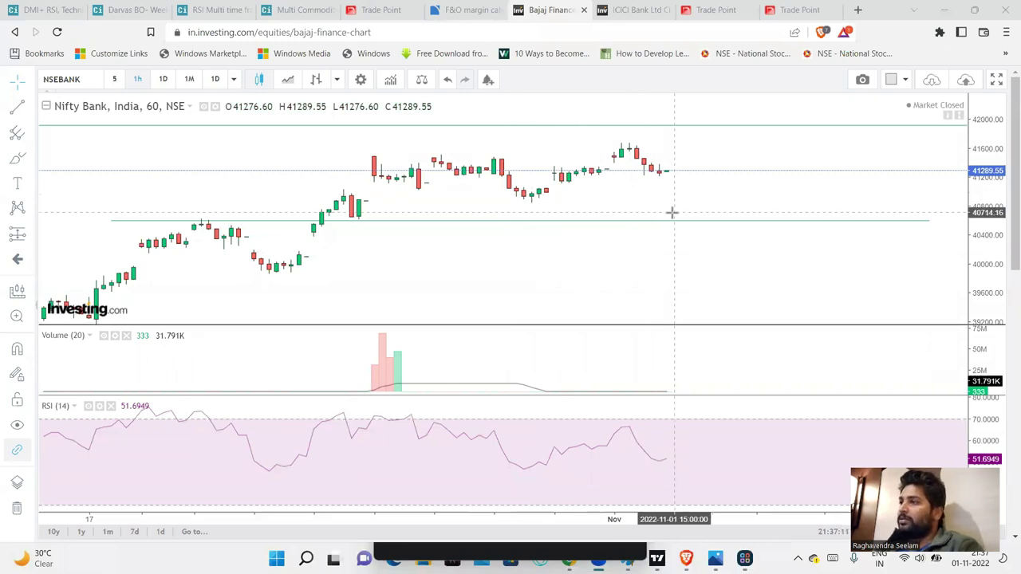
pyautogui.click(629, 9)
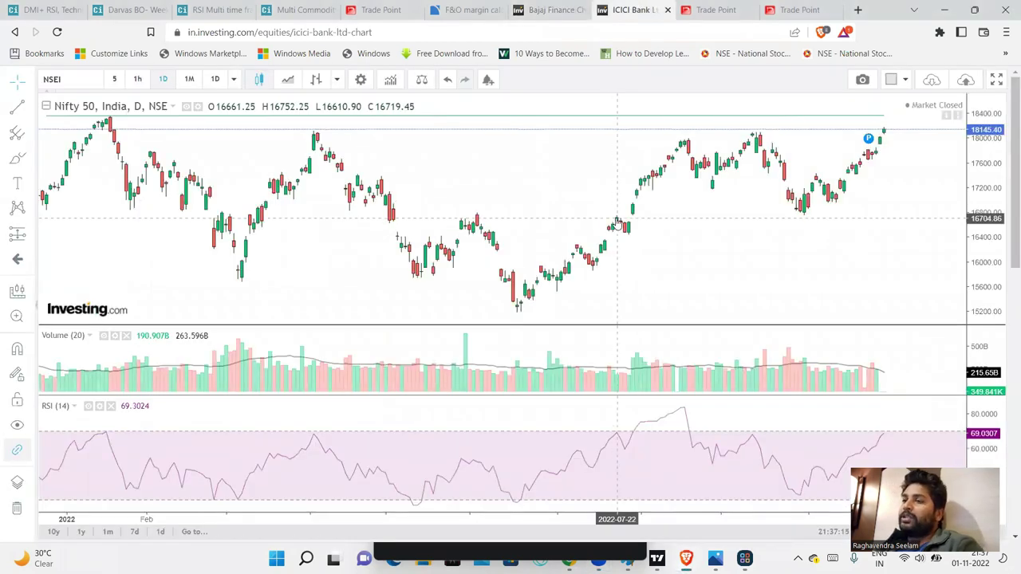
pyautogui.scroll(3, 918, 158)
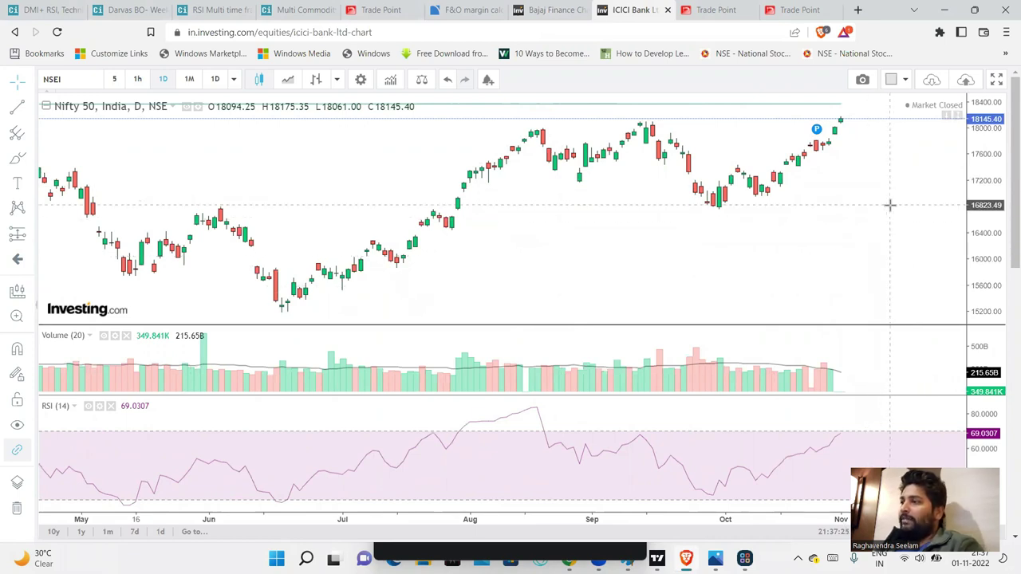
pyautogui.scroll(-1, 885, 207)
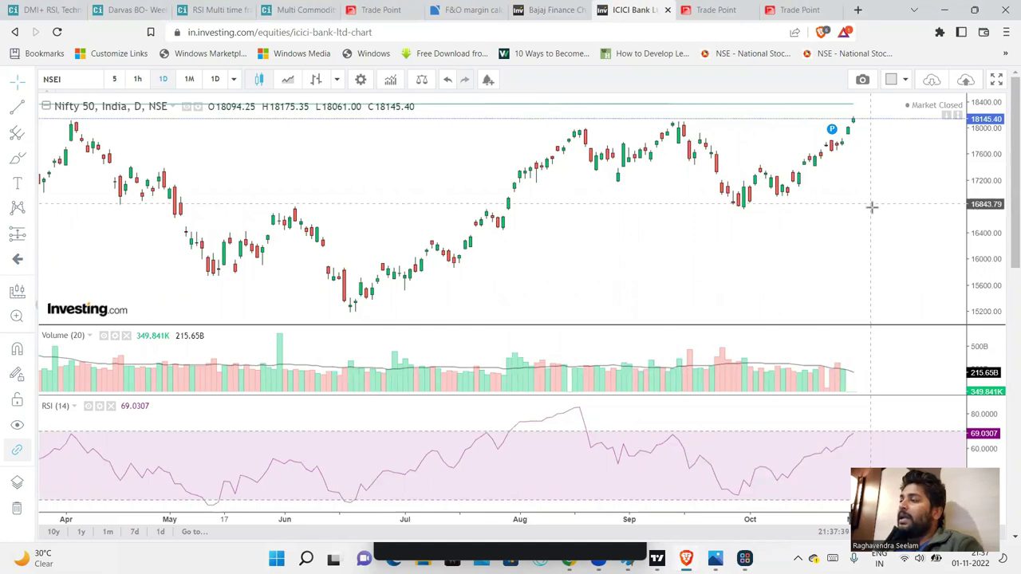
pyautogui.scroll(2, 873, 205)
pyautogui.scroll(2, 866, 207)
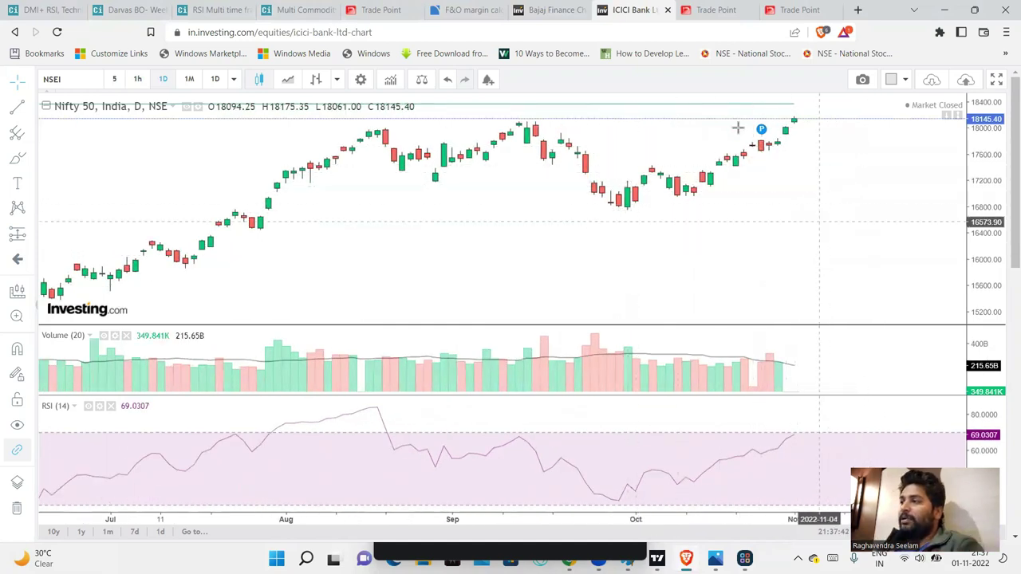
# - Switch Nifty 50 to 1-hour candles and handwrite an underlined 1815 level
pyautogui.click(137, 79)
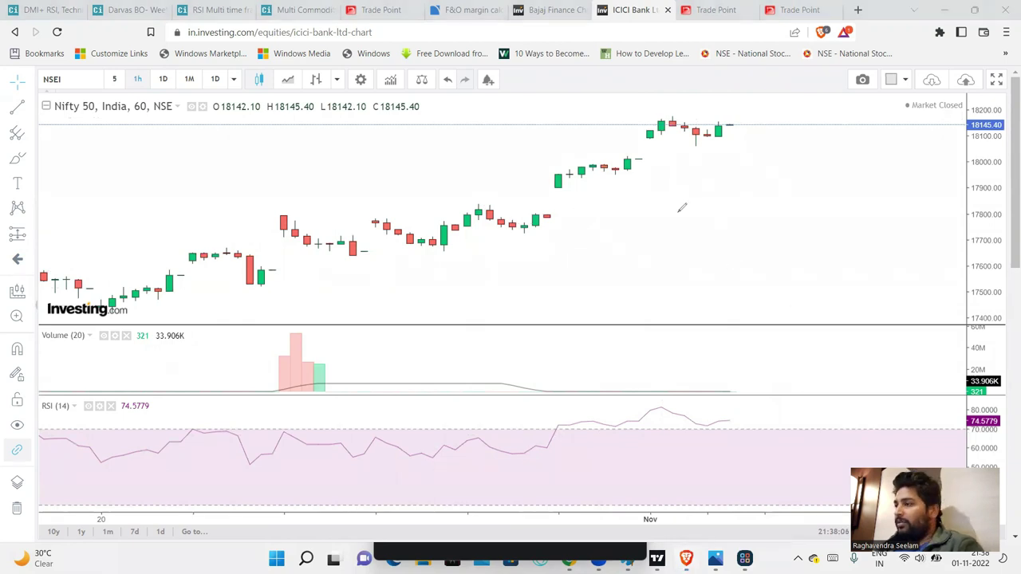
pyautogui.moveTo(666, 198)
pyautogui.mouseDown()
pyautogui.moveTo(666, 221)
pyautogui.moveTo(685, 209)
pyautogui.moveTo(725, 209)
pyautogui.moveTo(735, 192)
pyautogui.mouseUp()
pyautogui.moveTo(643, 255); pyautogui.dragTo(733, 229)
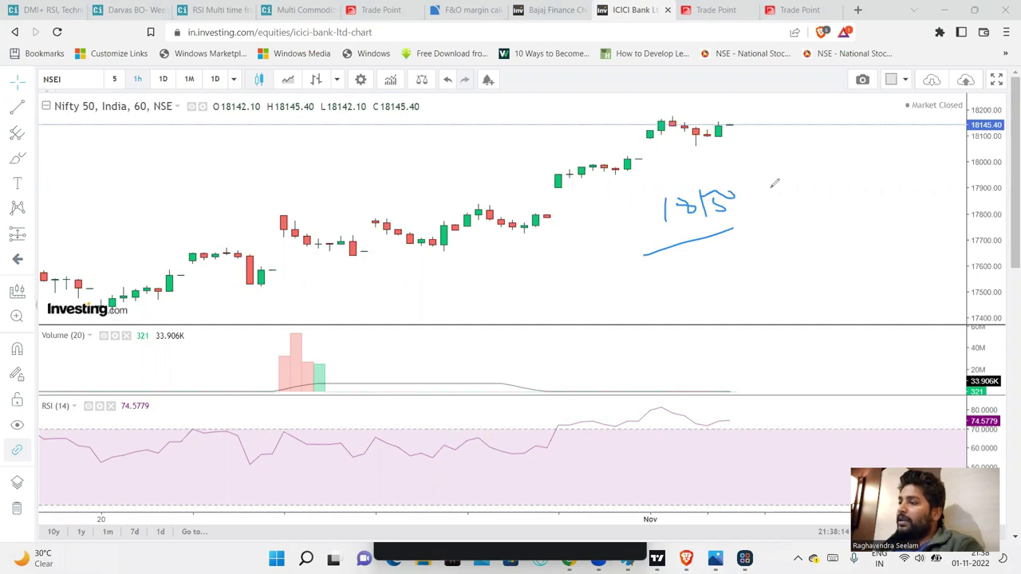
# - Handwrite strike notes beside 1815, including a circled 5 CE, and add a 2 note
pyautogui.moveTo(773, 163); pyautogui.dragTo(769, 180)
pyautogui.moveTo(765, 160); pyautogui.dragTo(811, 171)
pyautogui.moveTo(833, 164)
pyautogui.mouseDown()
pyautogui.moveTo(834, 172)
pyautogui.moveTo(844, 158)
pyautogui.mouseUp()
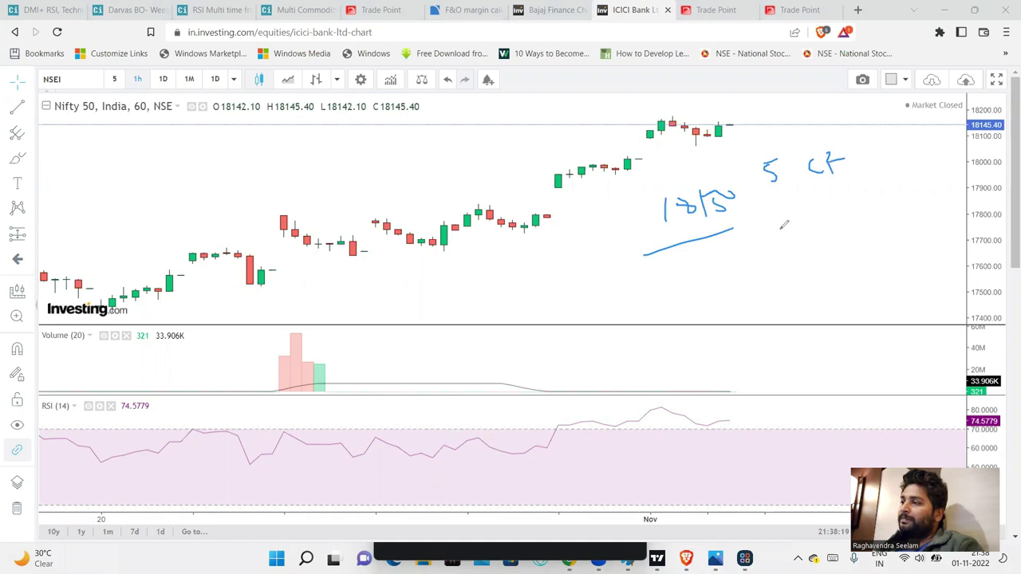
pyautogui.moveTo(782, 231); pyautogui.dragTo(781, 243)
pyautogui.moveTo(780, 225); pyautogui.dragTo(792, 225)
pyautogui.moveTo(852, 208)
pyautogui.mouseDown()
pyautogui.moveTo(852, 233)
pyautogui.moveTo(884, 209)
pyautogui.moveTo(895, 223)
pyautogui.mouseUp()
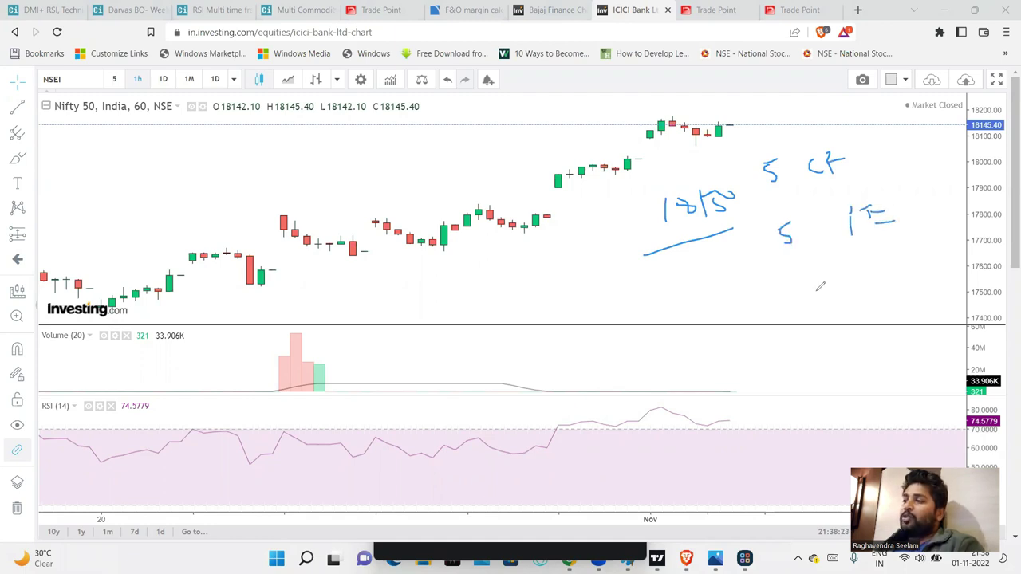
pyautogui.moveTo(772, 156)
pyautogui.mouseDown()
pyautogui.moveTo(846, 199)
pyautogui.moveTo(814, 152)
pyautogui.mouseUp()
pyautogui.moveTo(885, 159)
pyautogui.mouseDown()
pyautogui.moveTo(903, 170)
pyautogui.moveTo(932, 159)
pyautogui.mouseUp()
pyautogui.moveTo(936, 157)
pyautogui.mouseDown()
pyautogui.moveTo(966, 153)
pyautogui.moveTo(939, 178)
pyautogui.mouseUp()
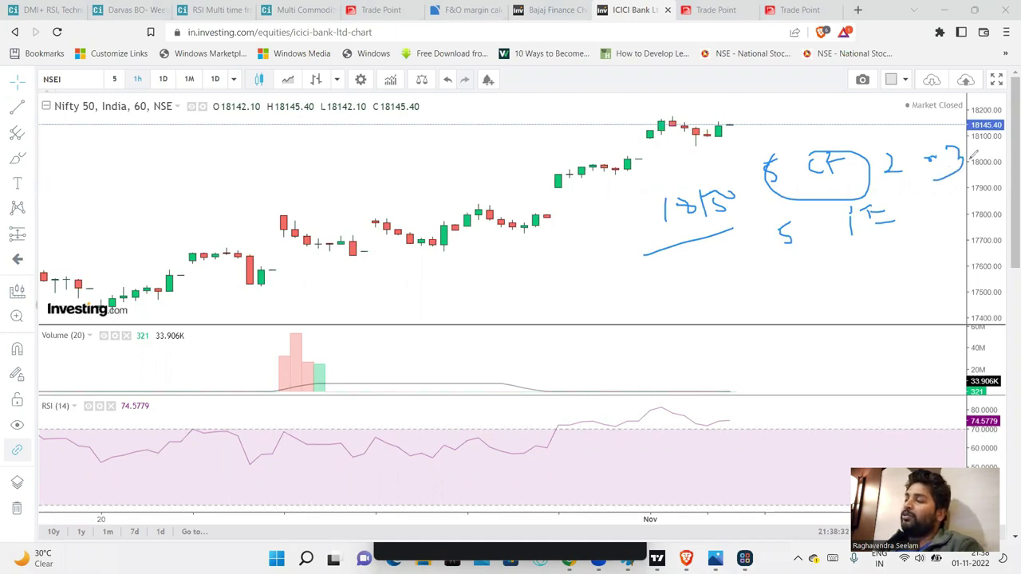
# - Cross out the 2 note and add a 5 note with a dash beneath it
pyautogui.moveTo(886, 152)
pyautogui.mouseDown()
pyautogui.moveTo(889, 181)
pyautogui.moveTo(933, 156)
pyautogui.moveTo(928, 166)
pyautogui.moveTo(974, 183)
pyautogui.moveTo(991, 172)
pyautogui.moveTo(998, 188)
pyautogui.mouseUp()
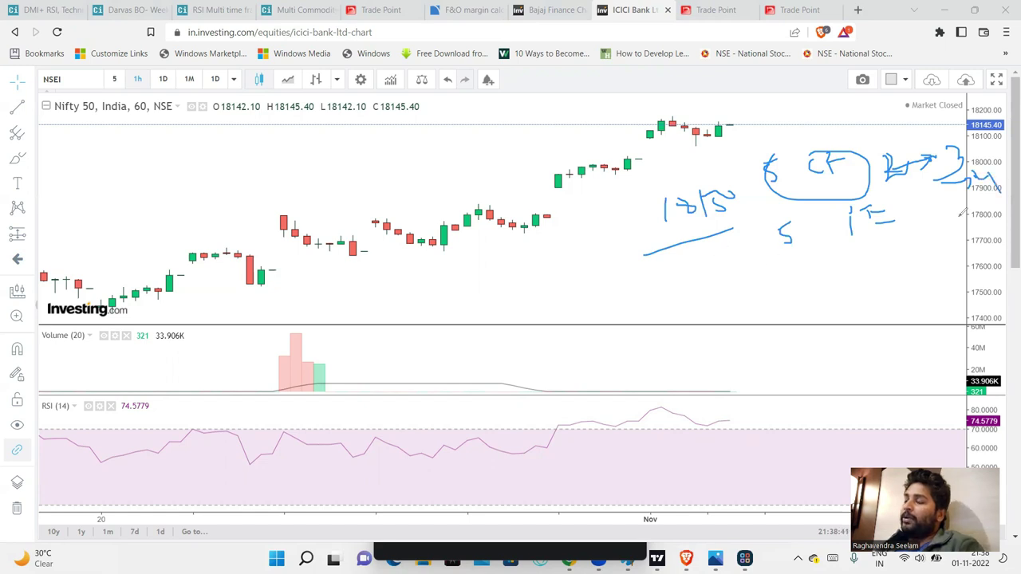
pyautogui.moveTo(943, 204)
pyautogui.mouseDown()
pyautogui.moveTo(999, 236)
pyautogui.moveTo(971, 236)
pyautogui.mouseUp()
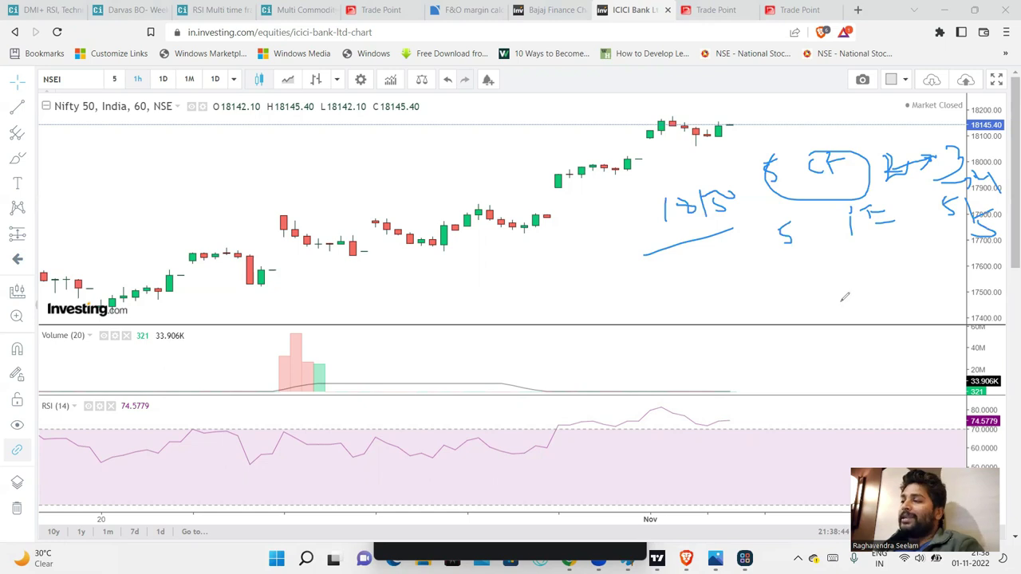
pyautogui.moveTo(848, 252)
pyautogui.mouseDown()
pyautogui.moveTo(886, 255)
pyautogui.moveTo(906, 239)
pyautogui.mouseUp()
pyautogui.moveTo(877, 280); pyautogui.dragTo(980, 285)
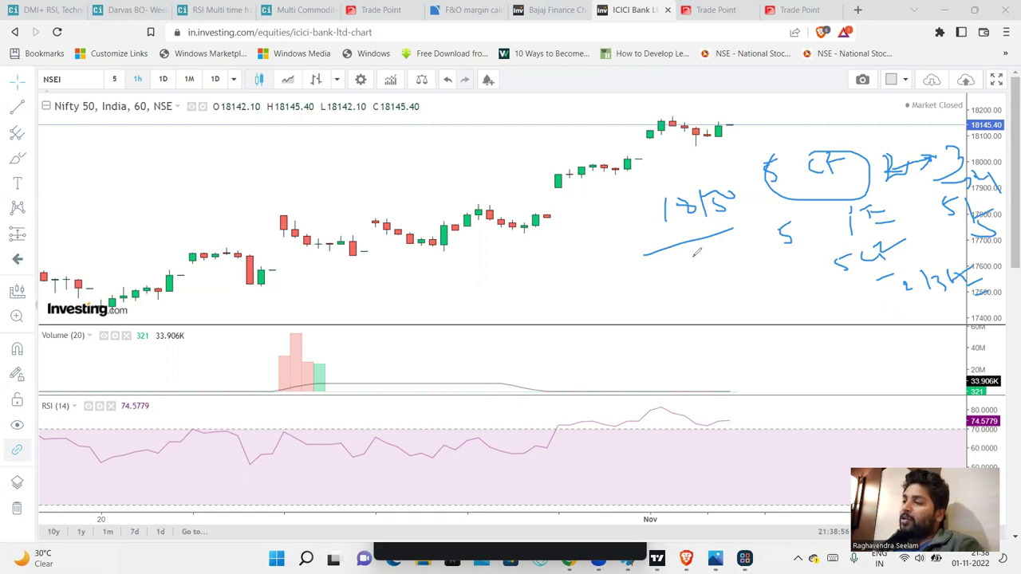
# - Write more strike notes (3, 5Cw, 4cw) to the lower left and encircle the whole trade plan
pyautogui.moveTo(686, 278)
pyautogui.mouseDown()
pyautogui.moveTo(698, 295)
pyautogui.moveTo(763, 285)
pyautogui.mouseUp()
pyautogui.moveTo(705, 331)
pyautogui.mouseDown()
pyautogui.moveTo(722, 335)
pyautogui.moveTo(720, 346)
pyautogui.mouseUp()
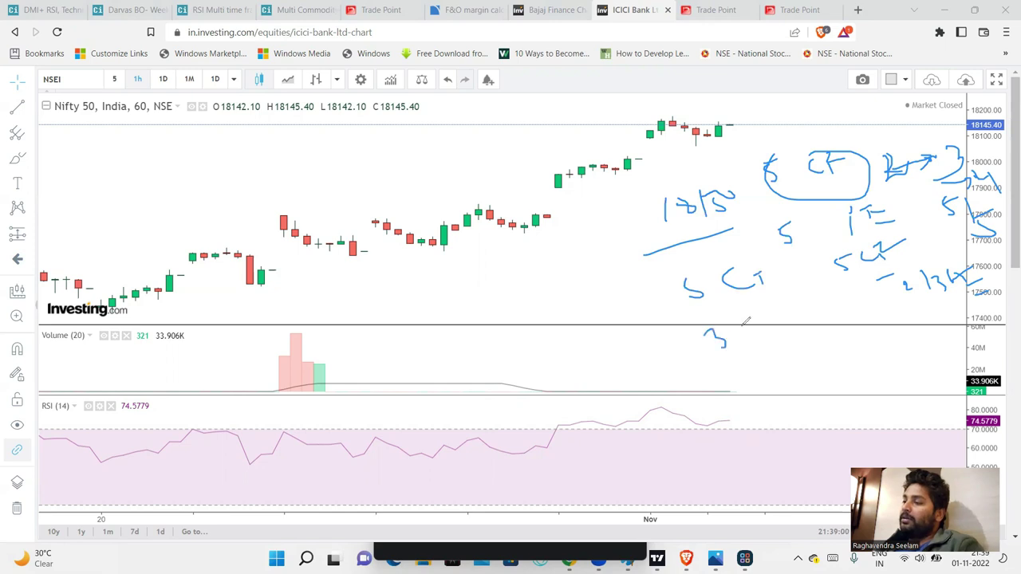
pyautogui.moveTo(758, 311)
pyautogui.mouseDown()
pyautogui.moveTo(787, 317)
pyautogui.moveTo(785, 292)
pyautogui.moveTo(805, 318)
pyautogui.mouseUp()
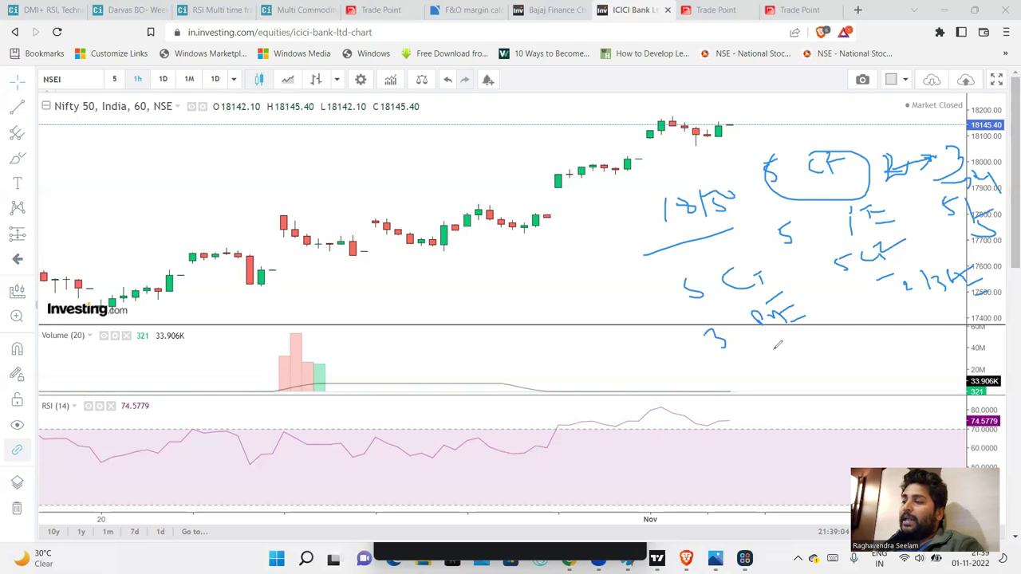
pyautogui.moveTo(588, 296)
pyautogui.mouseDown()
pyautogui.moveTo(588, 325)
pyautogui.moveTo(624, 310)
pyautogui.mouseUp()
pyautogui.moveTo(584, 343)
pyautogui.mouseDown()
pyautogui.moveTo(622, 367)
pyautogui.moveTo(659, 350)
pyautogui.mouseUp()
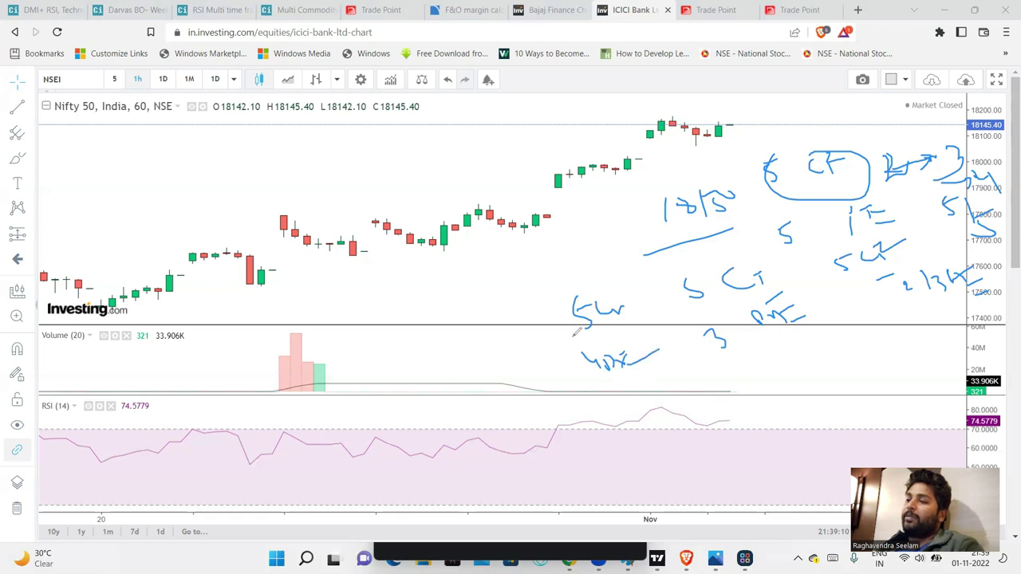
pyautogui.moveTo(477, 316)
pyautogui.mouseDown()
pyautogui.moveTo(499, 337)
pyautogui.moveTo(511, 315)
pyautogui.moveTo(542, 327)
pyautogui.mouseUp()
pyautogui.moveTo(511, 367)
pyautogui.mouseDown()
pyautogui.moveTo(517, 384)
pyautogui.moveTo(538, 378)
pyautogui.mouseUp()
pyautogui.moveTo(547, 364); pyautogui.dragTo(573, 372)
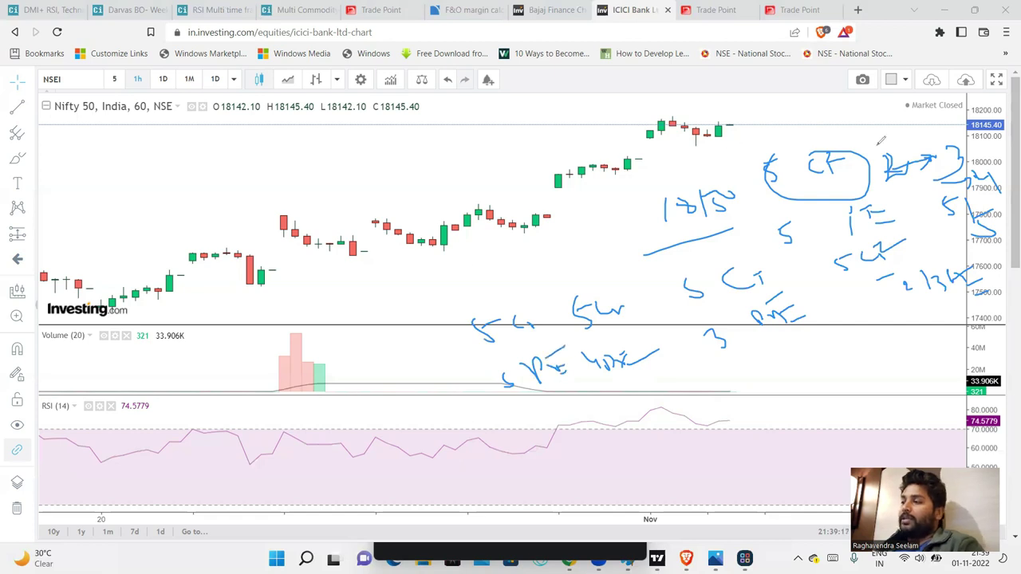
pyautogui.moveTo(487, 285)
pyautogui.mouseDown()
pyautogui.moveTo(635, 194)
pyautogui.moveTo(941, 294)
pyautogui.moveTo(630, 365)
pyautogui.moveTo(522, 297)
pyautogui.moveTo(528, 239)
pyautogui.mouseUp()
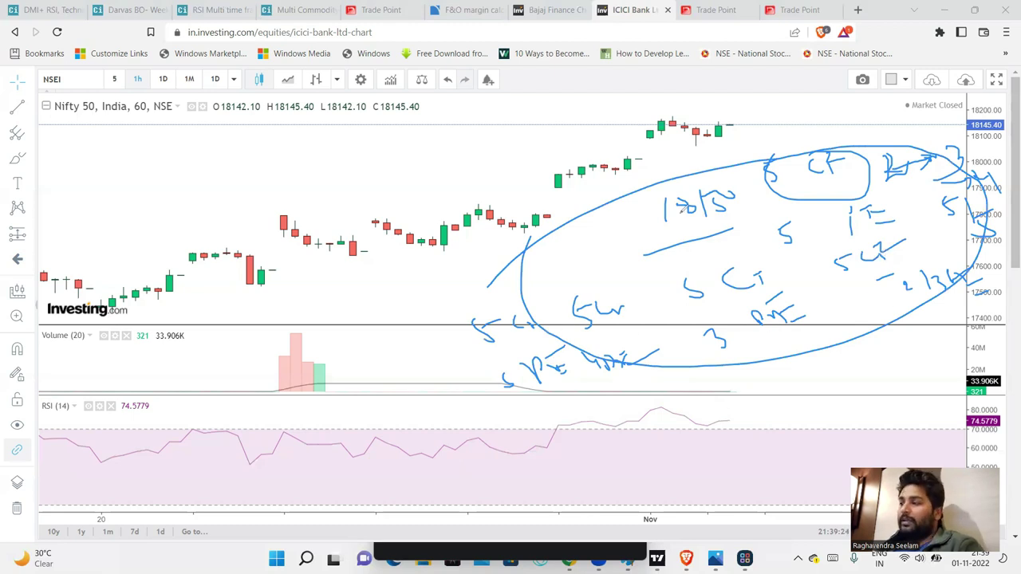
# - Erase all handwritten notes on the Nifty 50 hourly chart and zoom out to show more history
pyautogui.press('Escape')
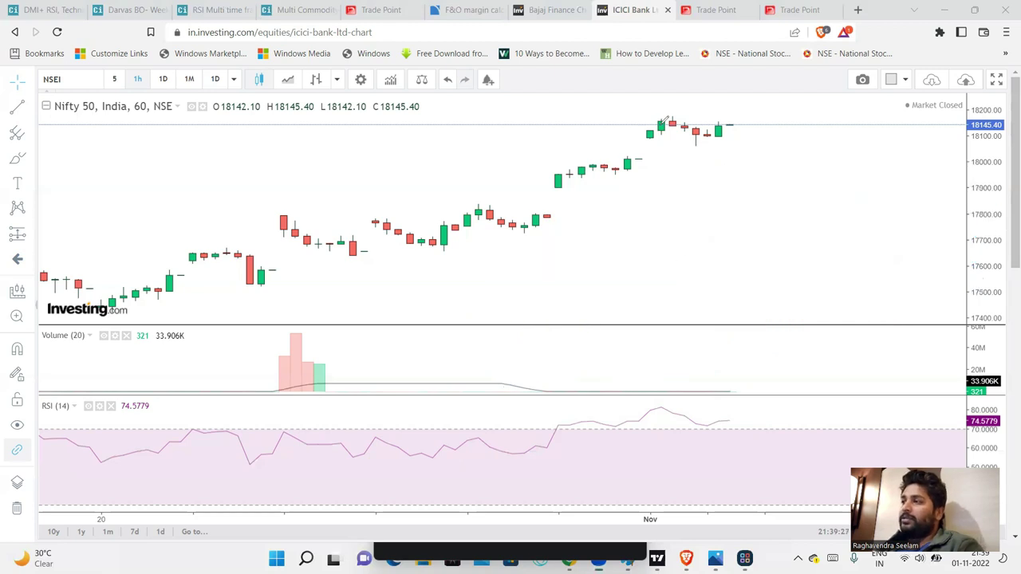
pyautogui.scroll(-3, 682, 263)
pyautogui.scroll(-2, 681, 263)
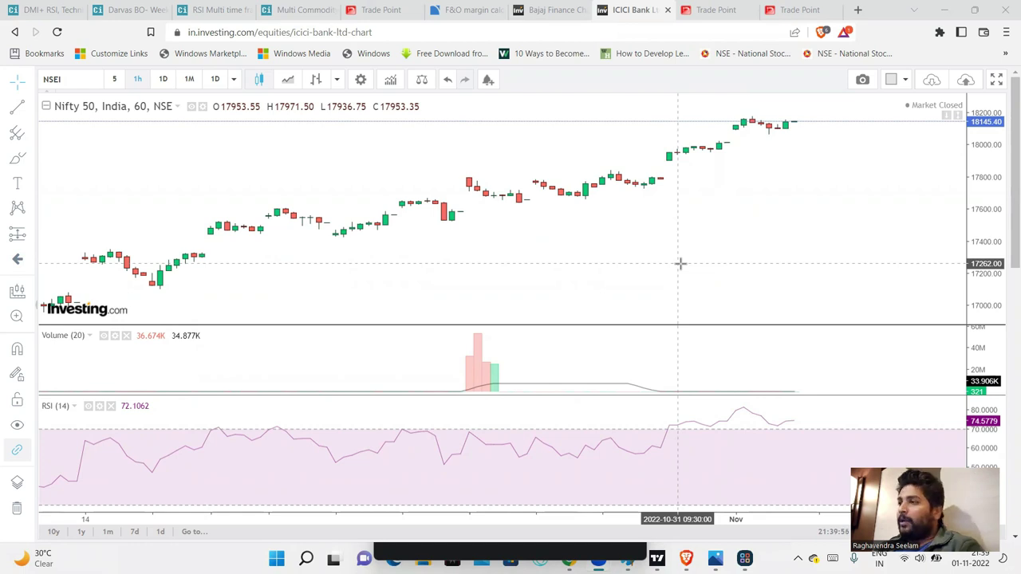
pyautogui.click(558, 12)
pyautogui.click(621, 11)
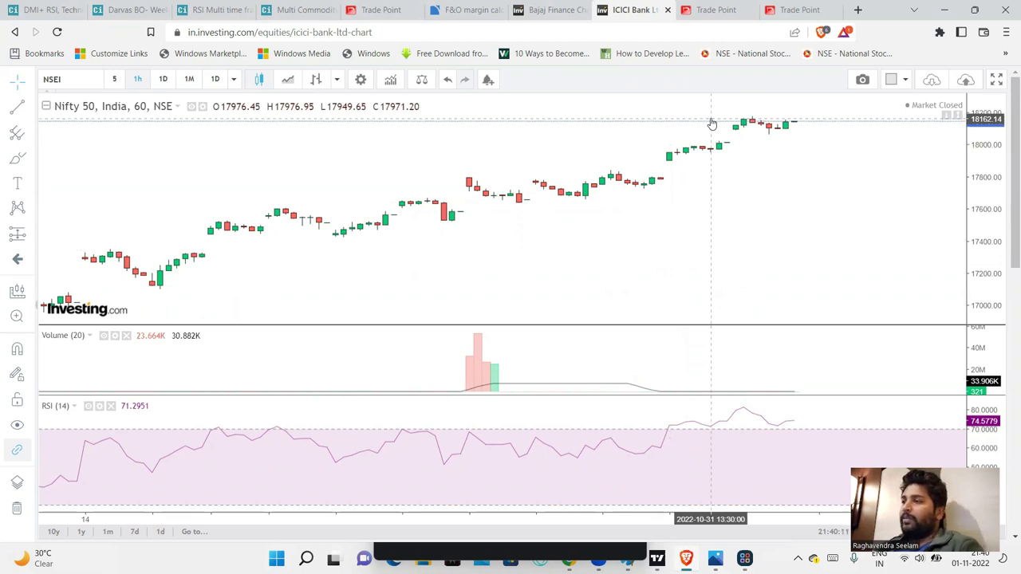
# - Switch back to the Nifty Bank tab to view its hourly chart
pyautogui.click(549, 11)
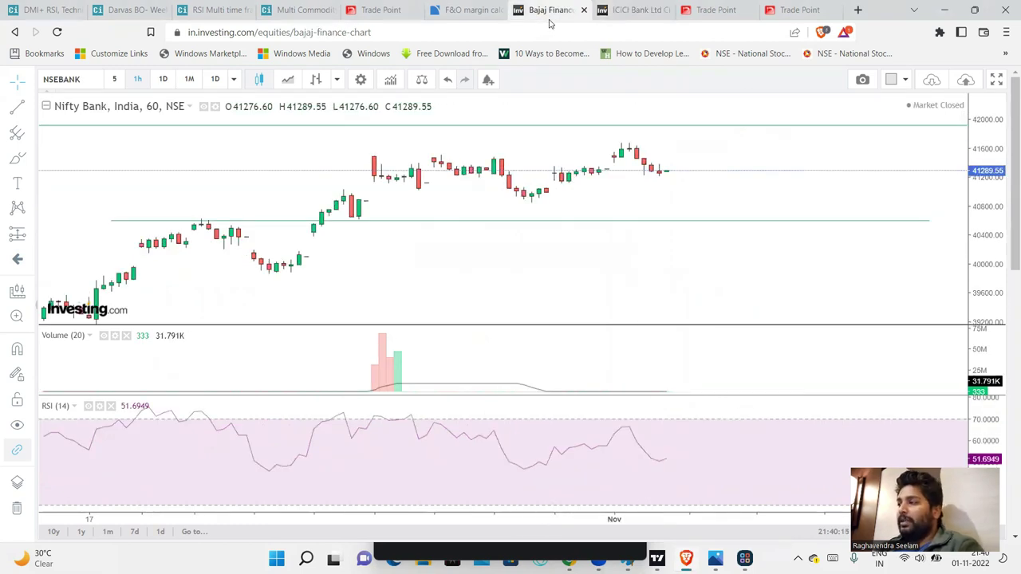